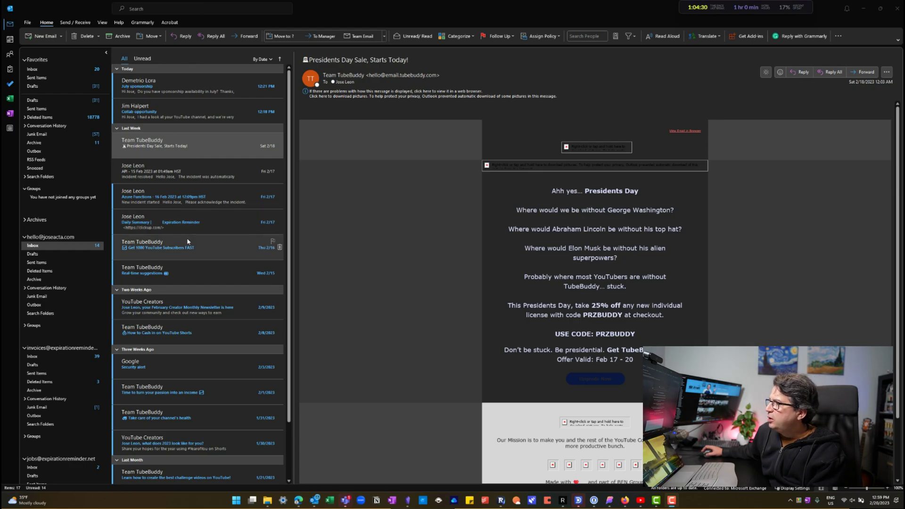
- Open the YouTube Creators February newsletter and follow the unsubscribe link in its footer
click(188, 305)
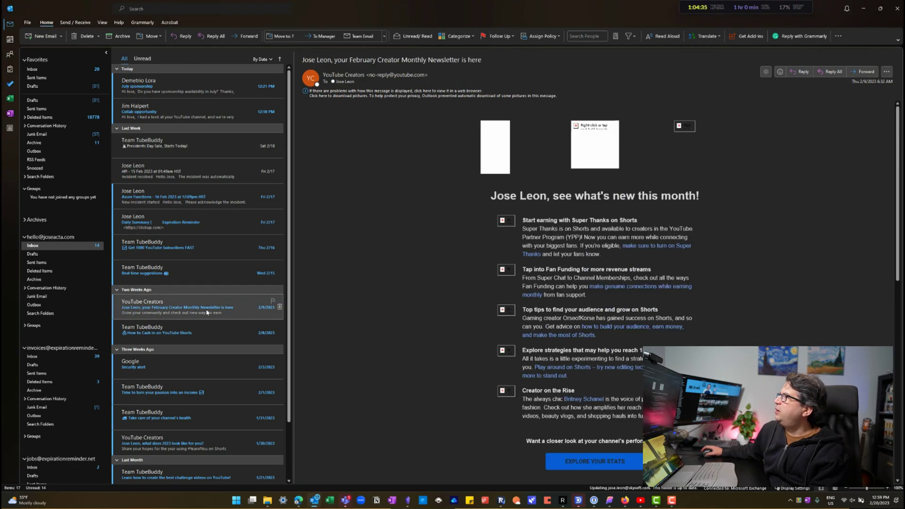
scroll(536, 338, down, 3)
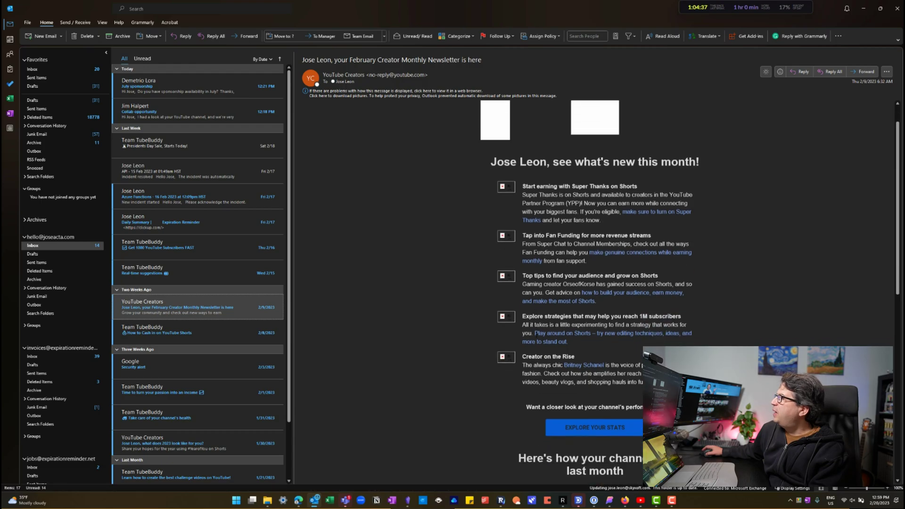
scroll(535, 333, down, 6)
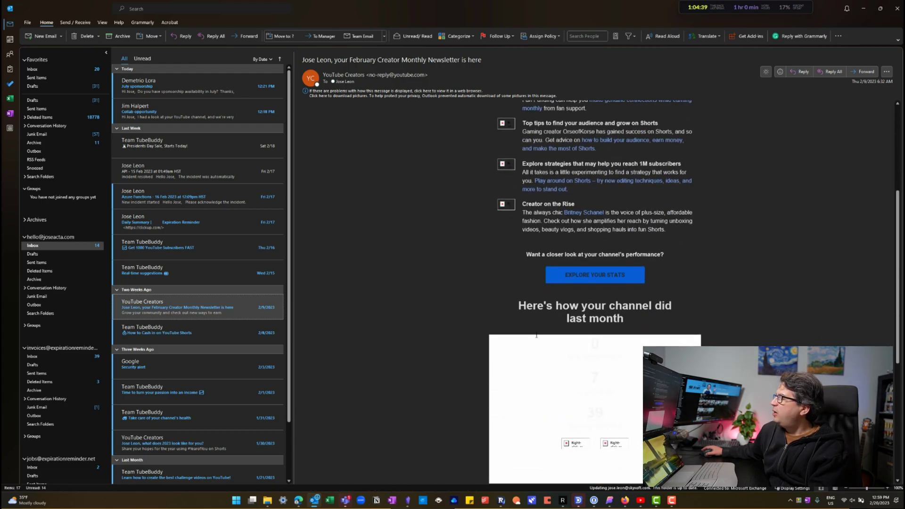
scroll(535, 333, down, 6)
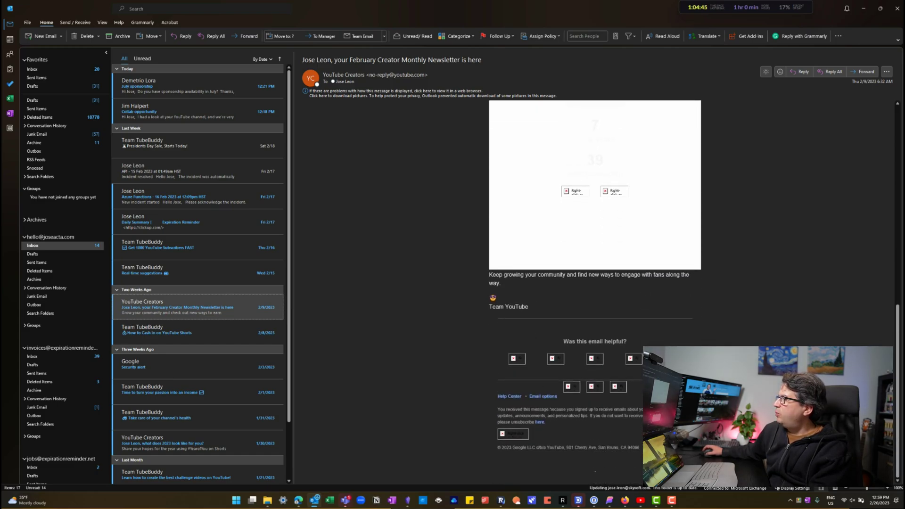
click(540, 423)
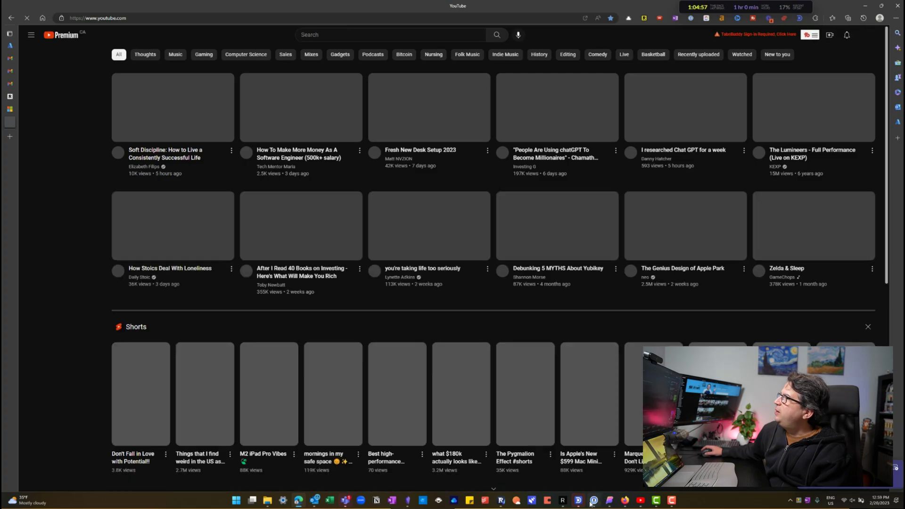
- Switch to Readwise Reader and open its full set of document import options
click(562, 503)
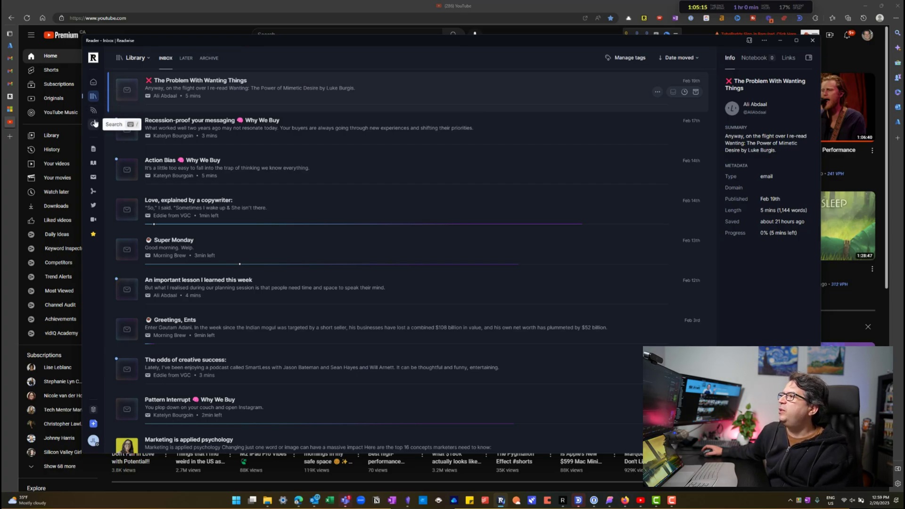
key(Down)
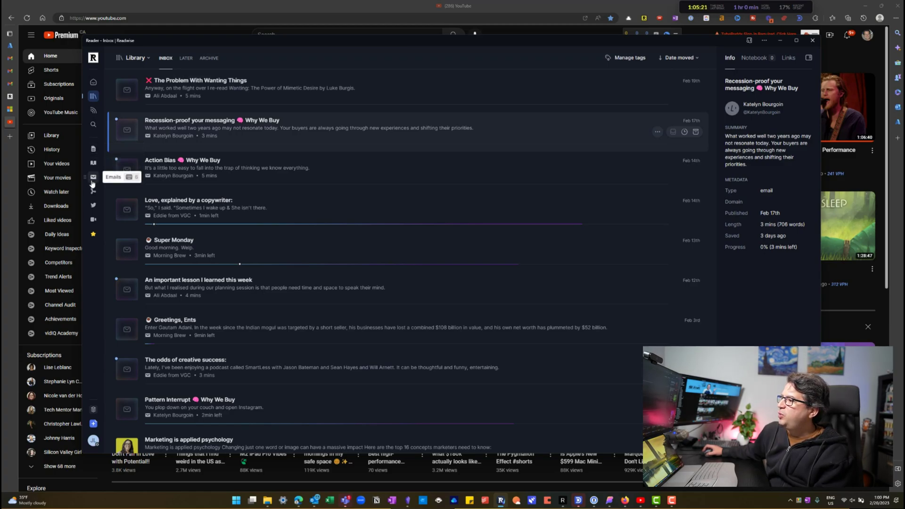
click(93, 423)
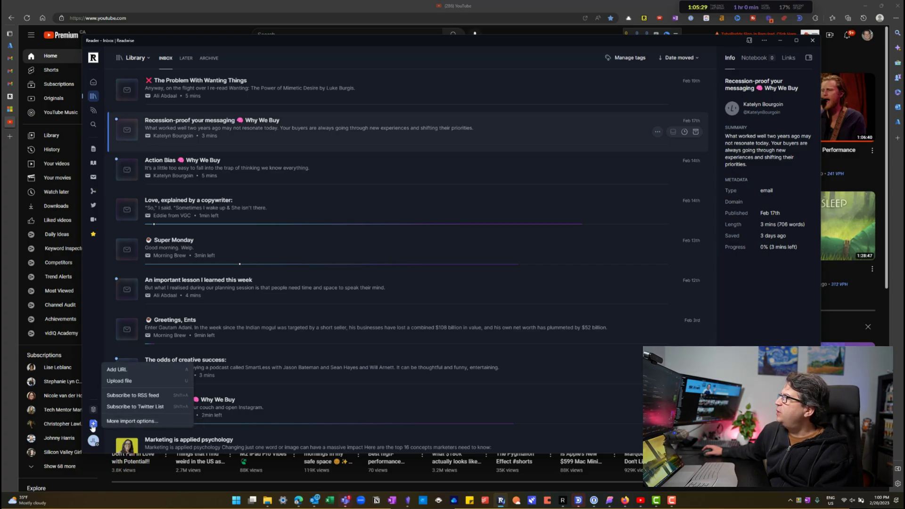
click(123, 421)
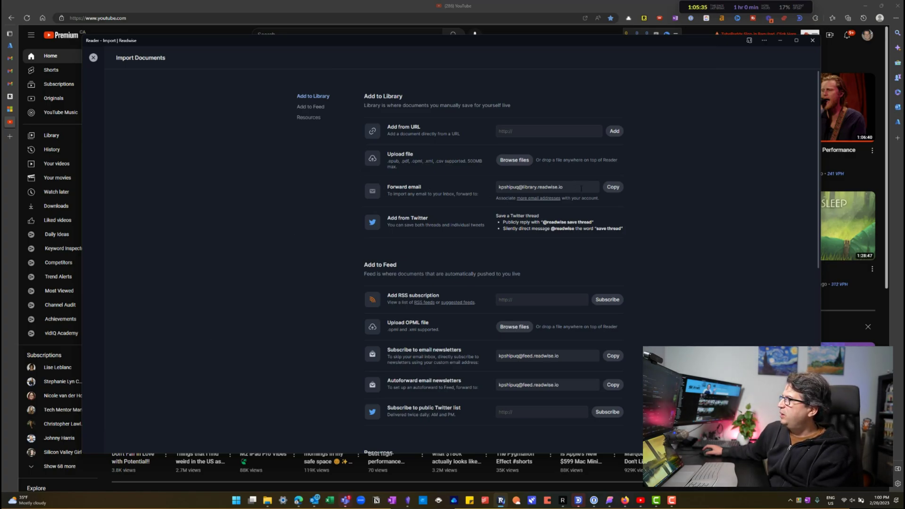
- Copy the library's email forwarding address and close the import page
drag(581, 189, 506, 188)
key(ctrl+c)
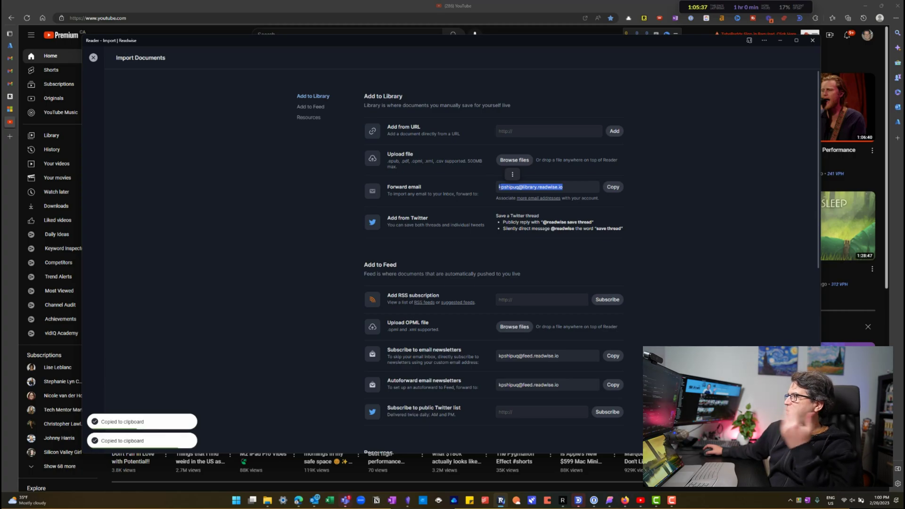
click(576, 187)
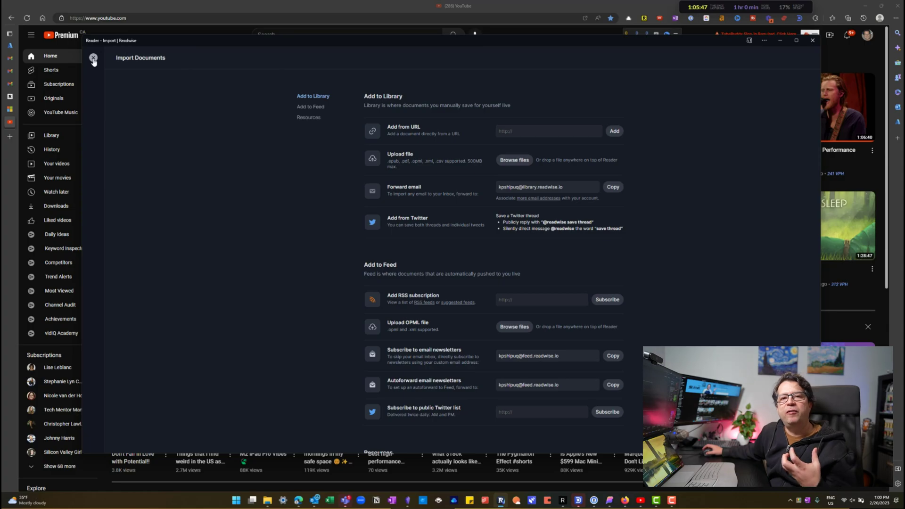
click(93, 58)
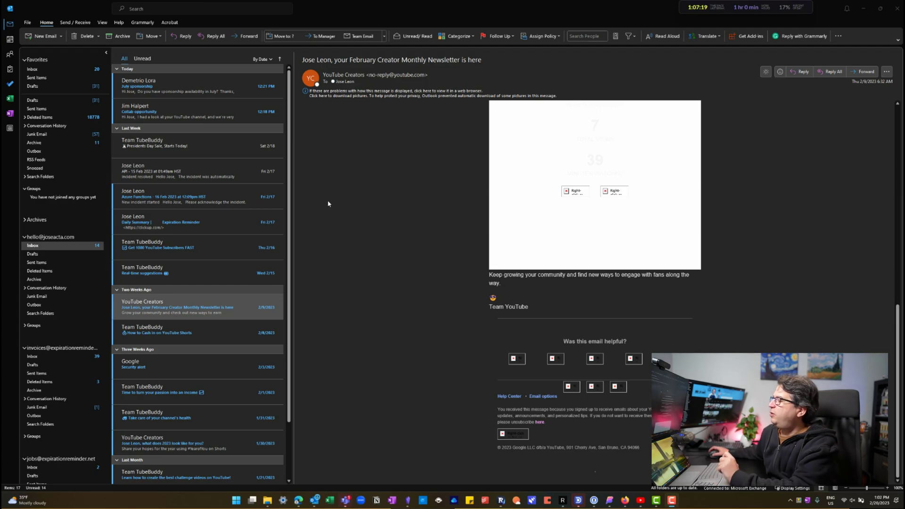
- In Outlook, delete the inbox emails one by one from "Presidents Day Sale, Starts Today!" through "Time to turn your passion into an income"
click(203, 152)
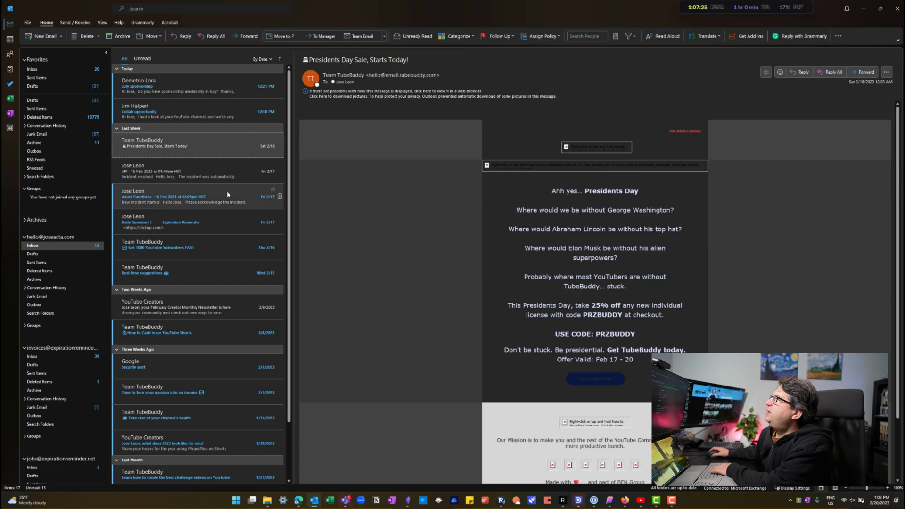
key(Delete)
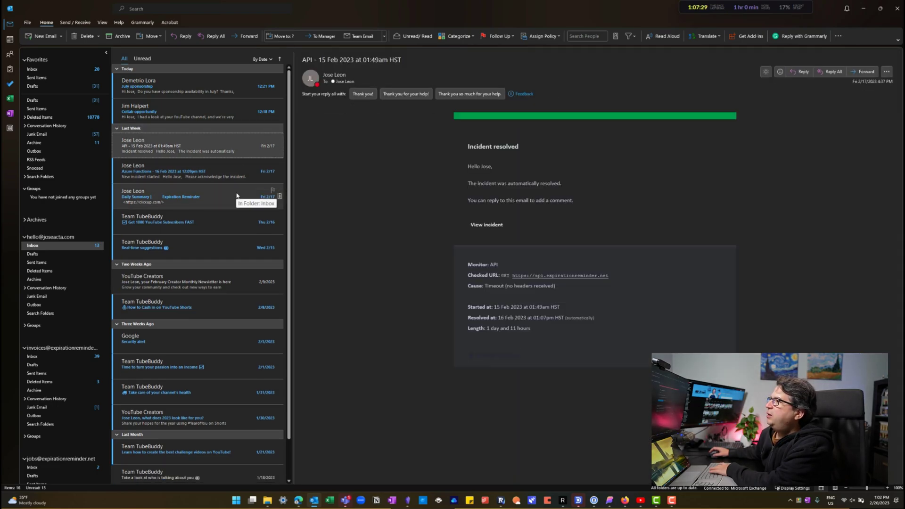
key(Delete)
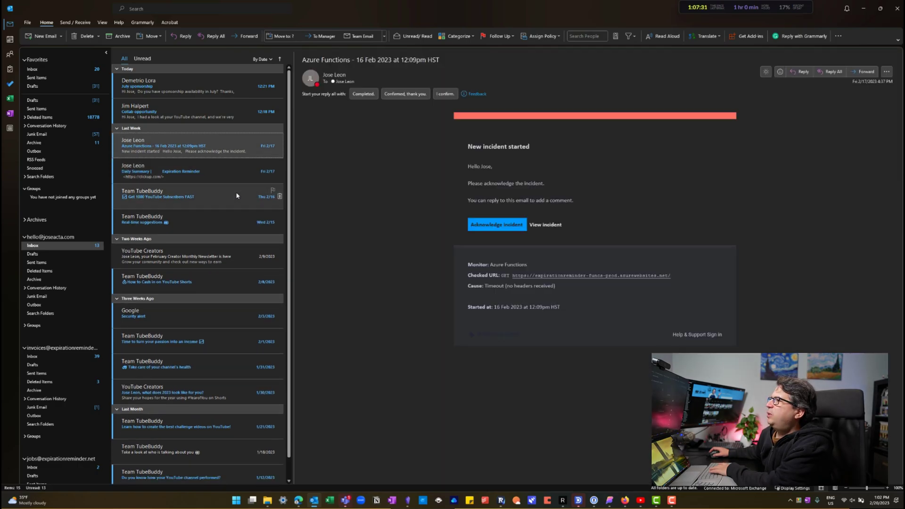
key(Delete)
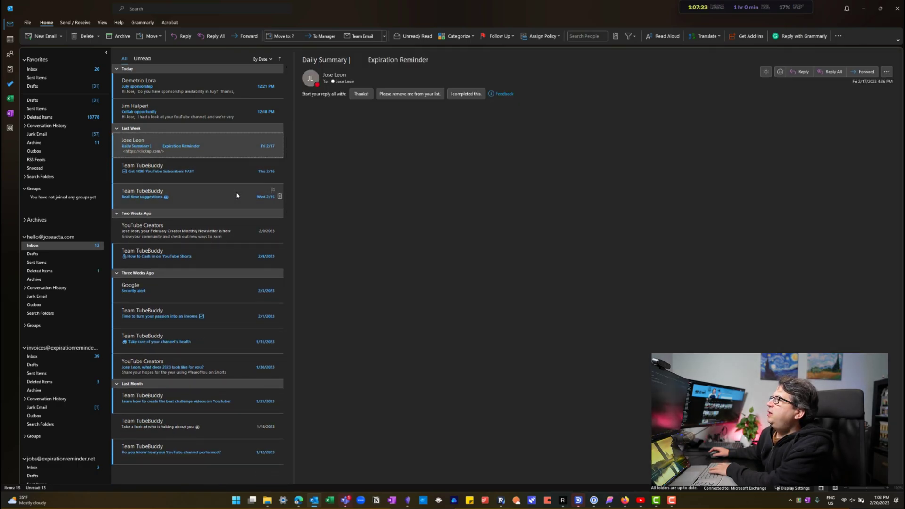
key(Delete)
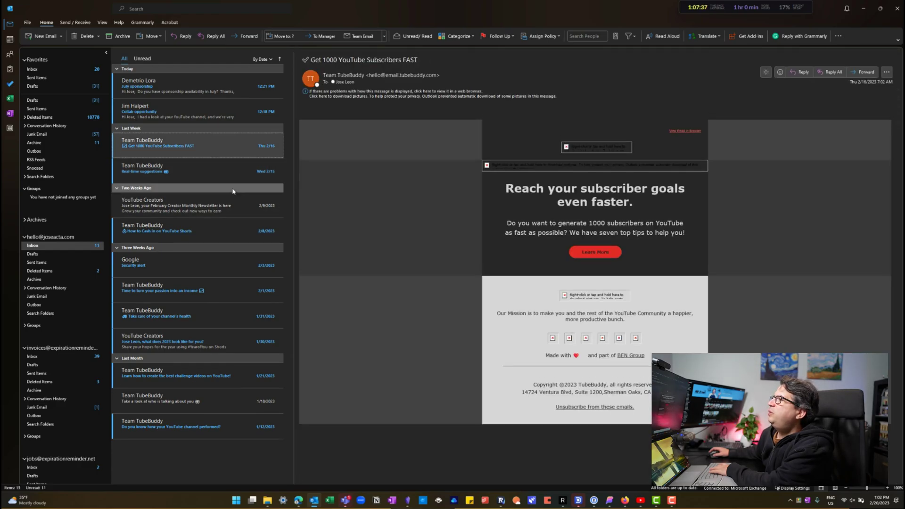
key(Delete)
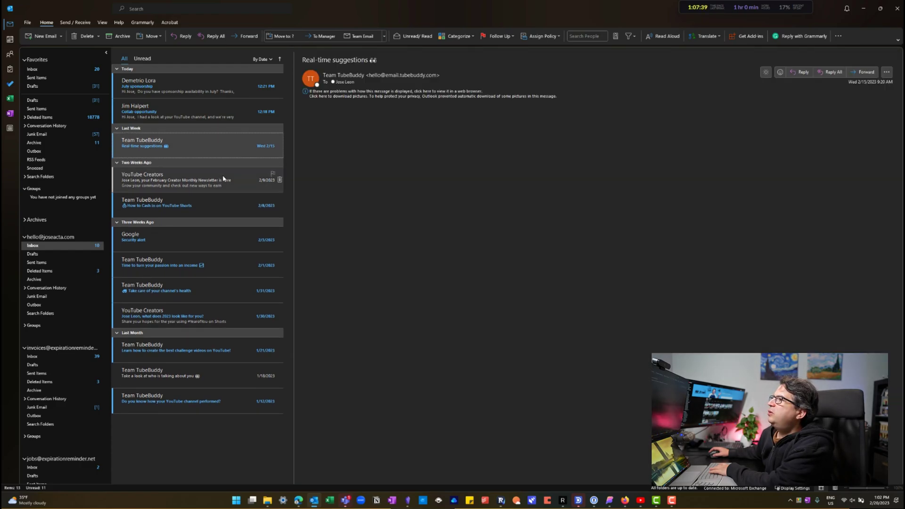
key(Delete)
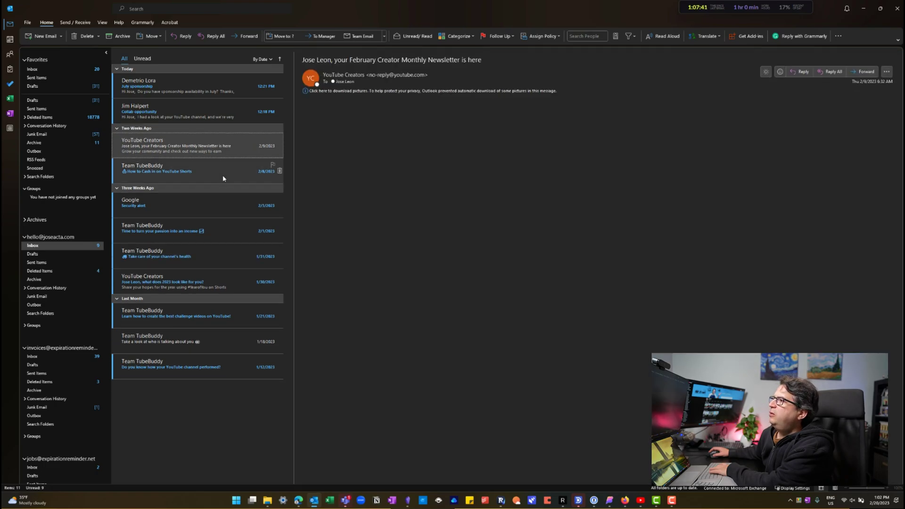
key(Delete)
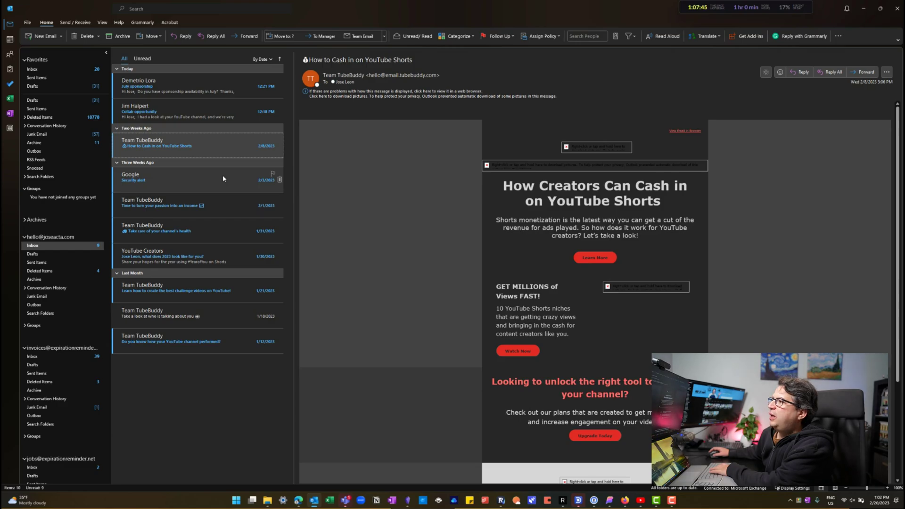
key(Delete)
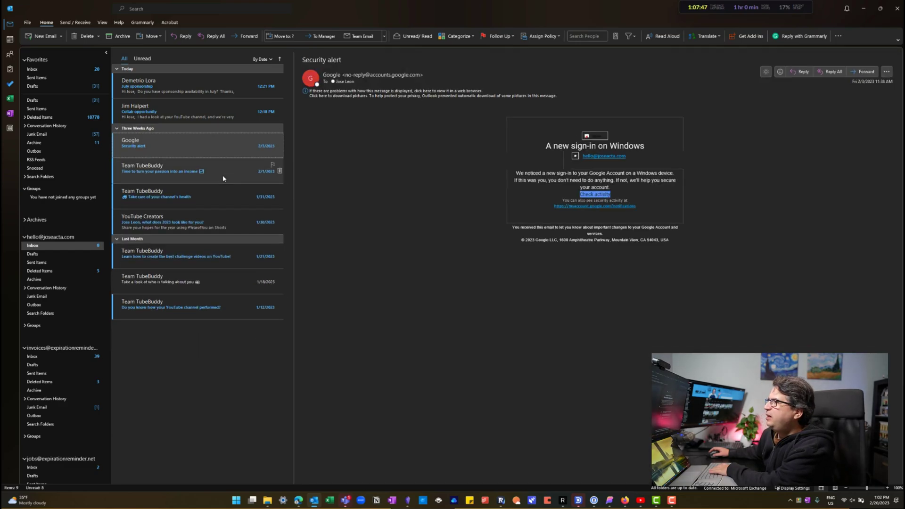
key(Delete)
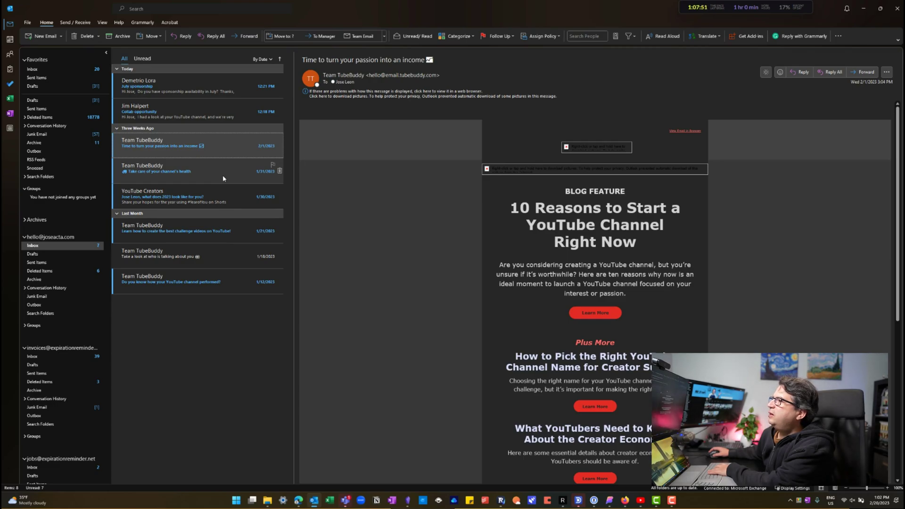
key(Delete)
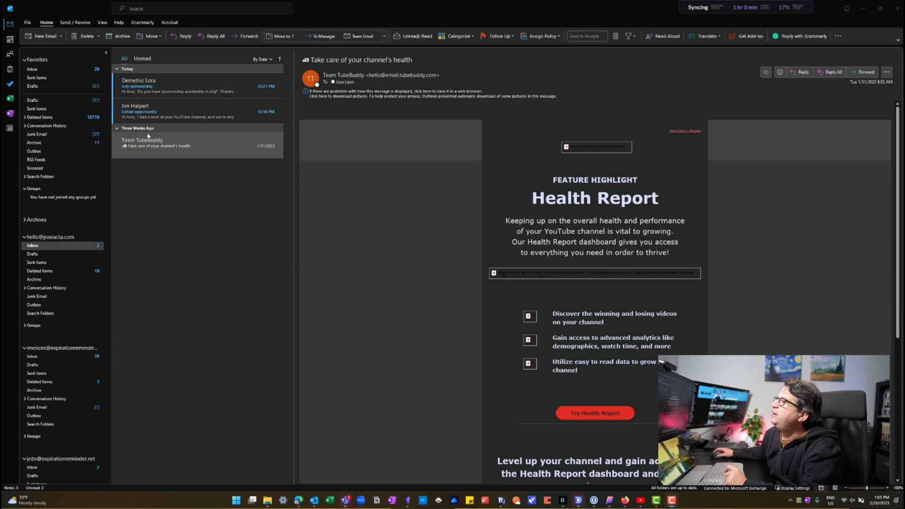
- Review the "Take care of your channel's health" email from Team TubeBuddy and bring up the actions available for it
click(182, 152)
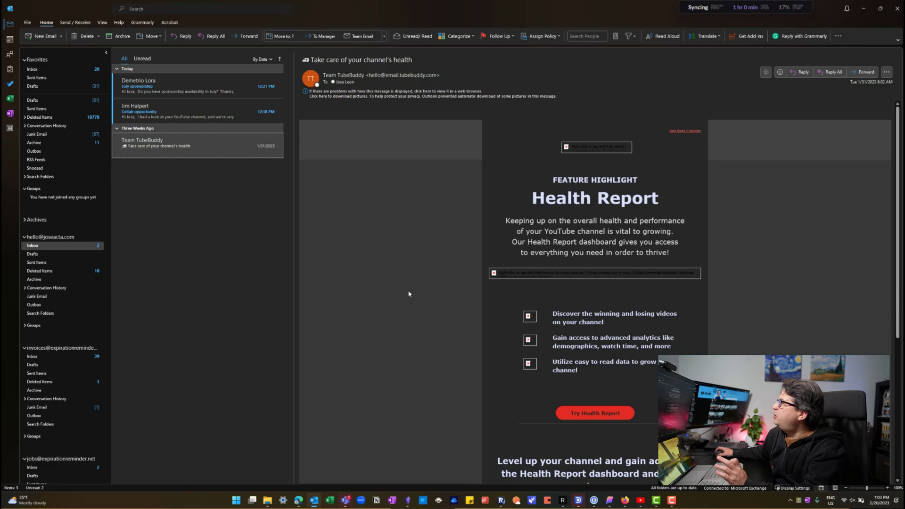
scroll(408, 294, down, 1)
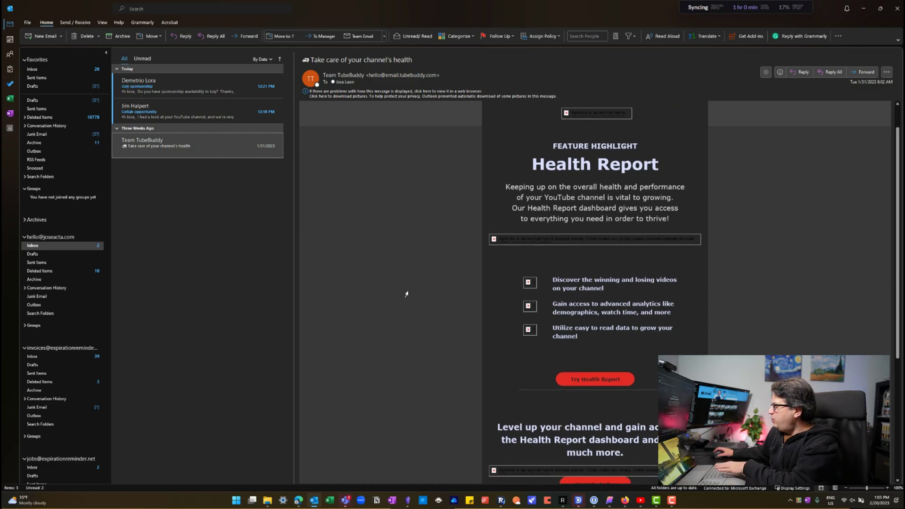
scroll(407, 293, down, 1)
scroll(407, 293, up, 2)
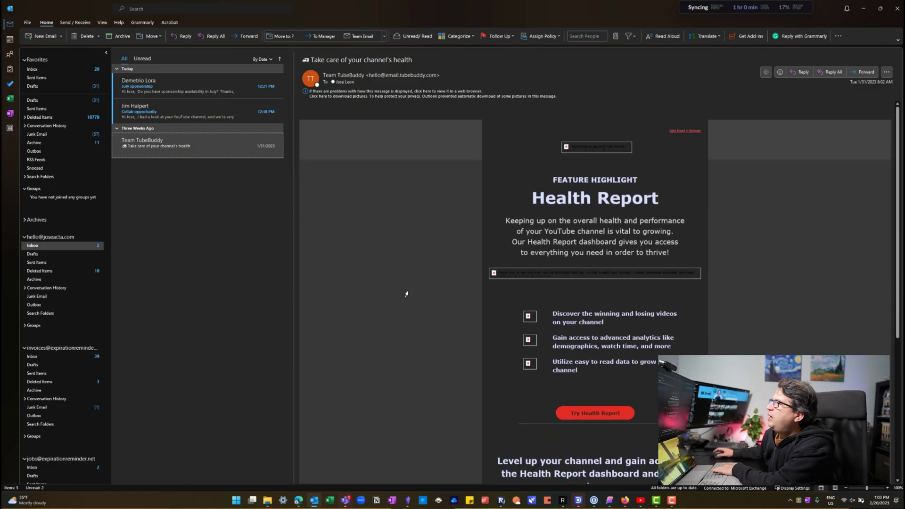
right_click(195, 153)
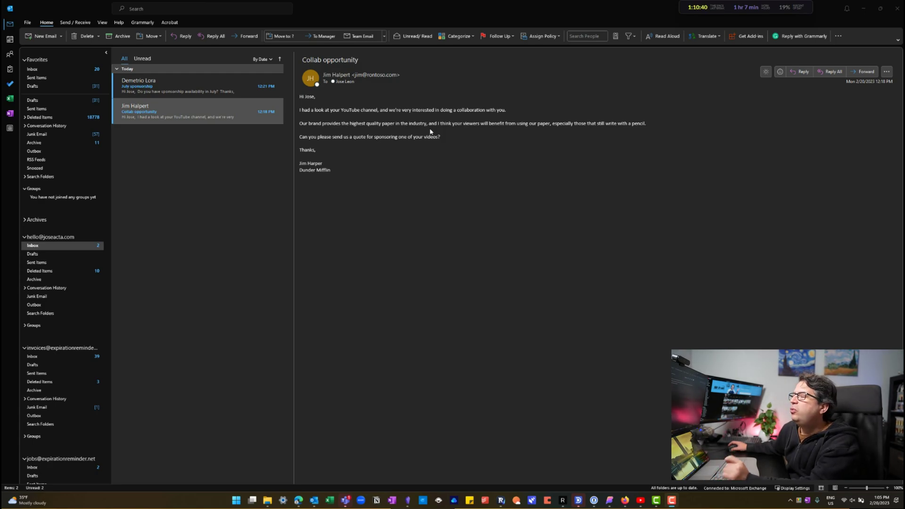
- Examine the sponsorship quote request and the brand pitch in the "Collab opportunity" email
drag(318, 137, 409, 138)
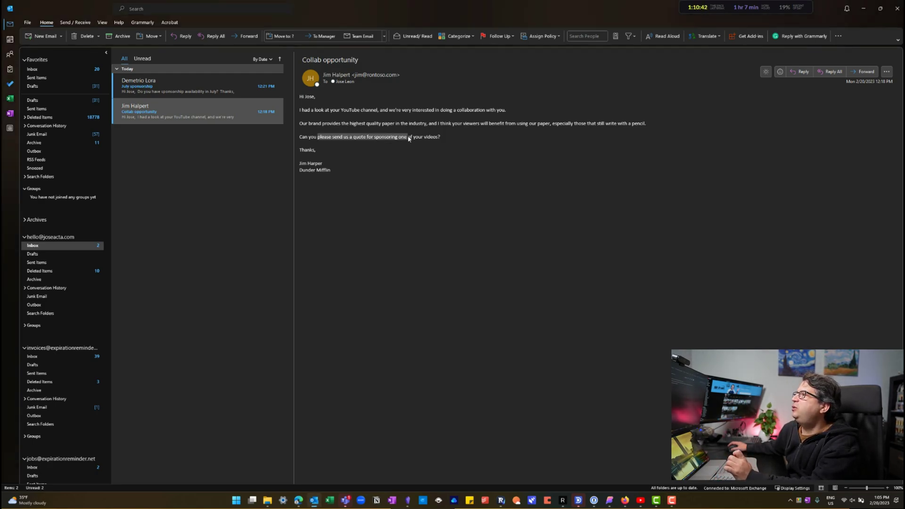
click(431, 140)
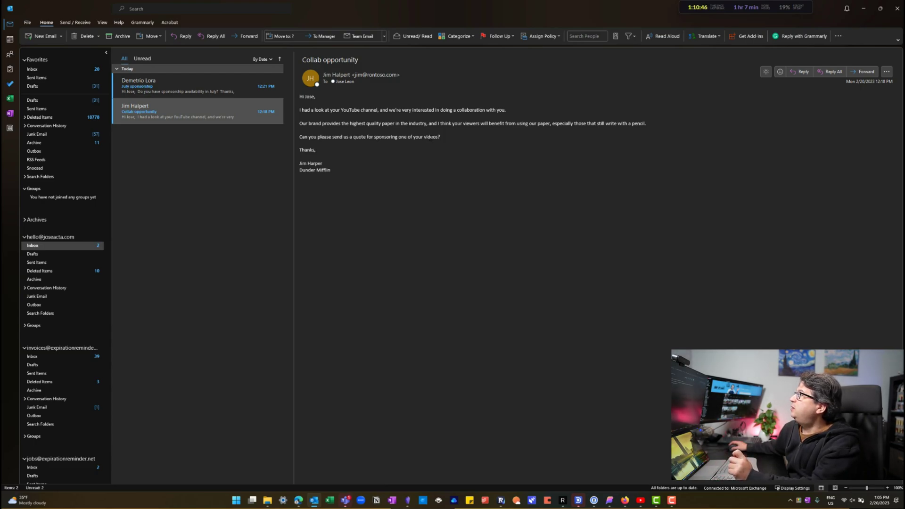
drag(331, 137, 399, 138)
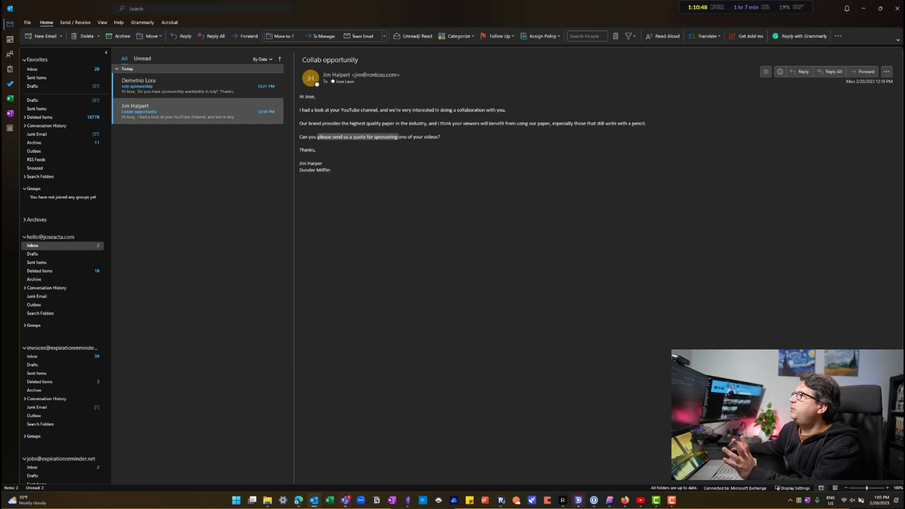
drag(489, 123, 550, 124)
- Start a reply to the "July sponsorship" email and open the message with a greeting to its sender by first name
click(192, 97)
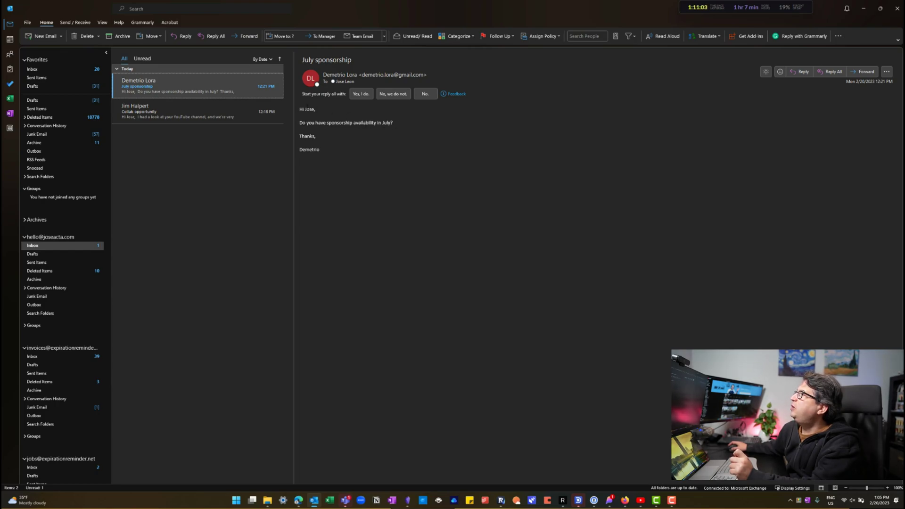
click(338, 152)
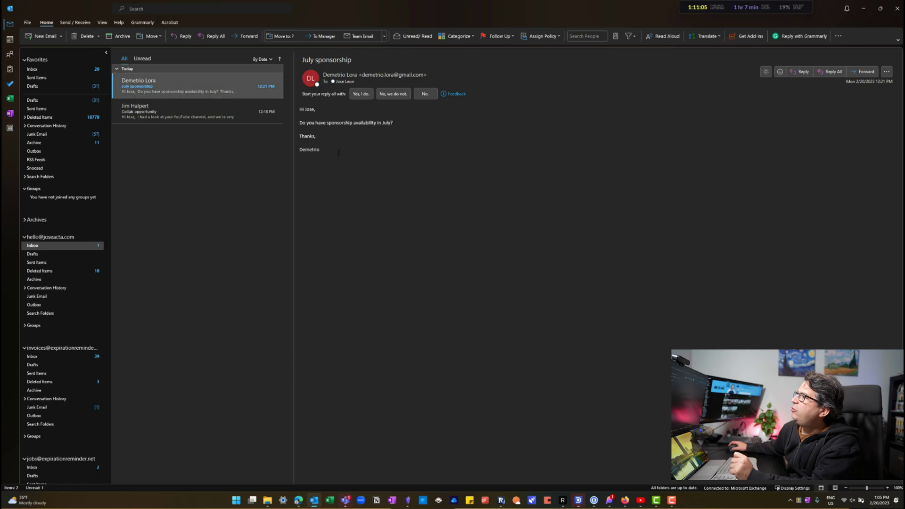
key(ctrl+a)
click(451, 147)
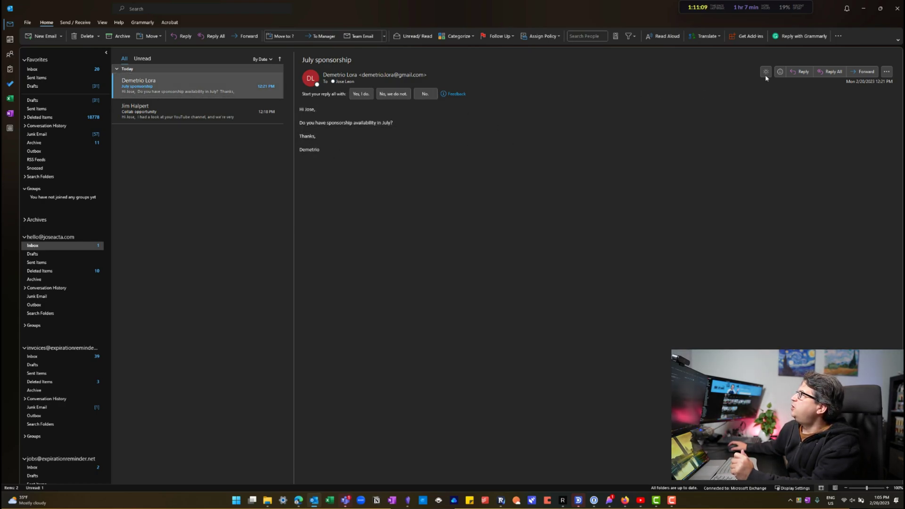
key(ctrl+r)
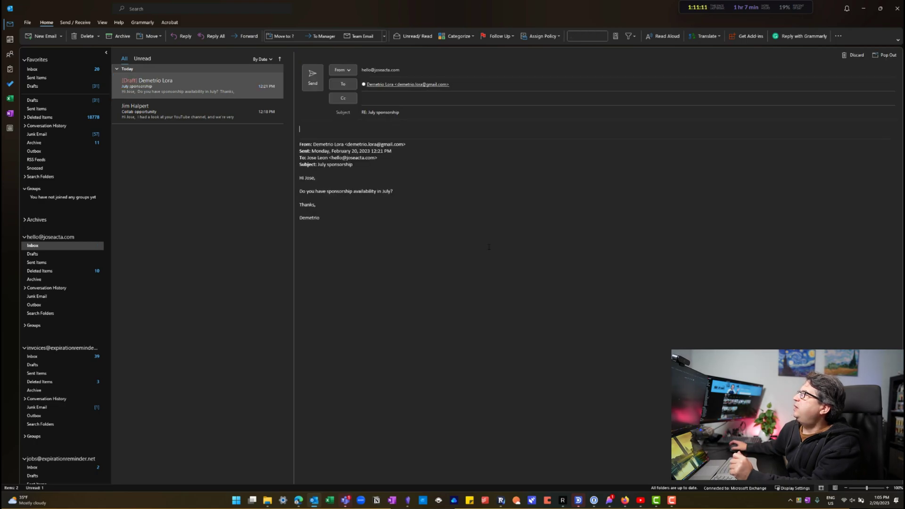
text(Hi Me)
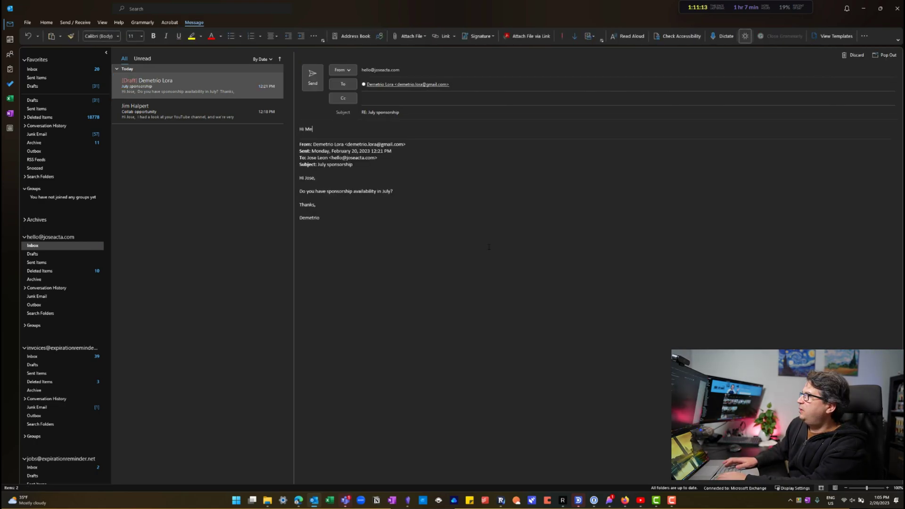
key(BackSpace)
text(metrio)
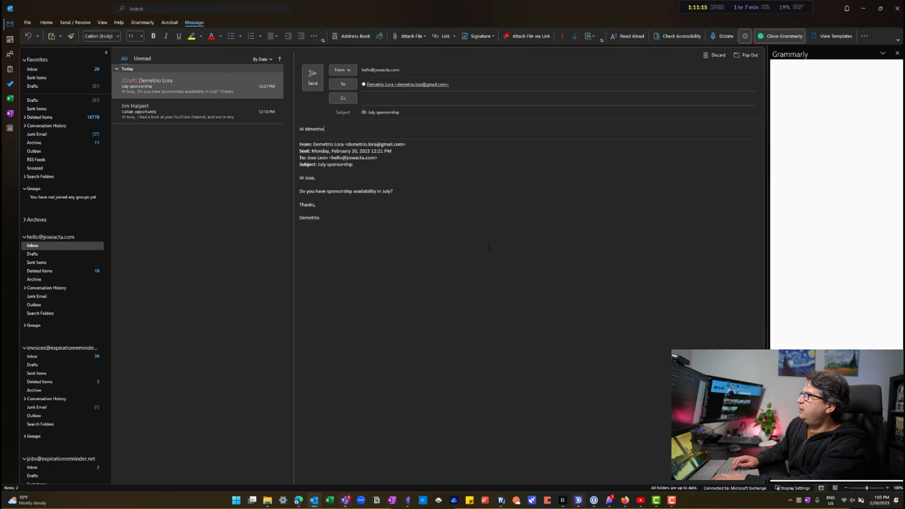
key(BackSpace)
key(BackSpace)
key(BackSpace)
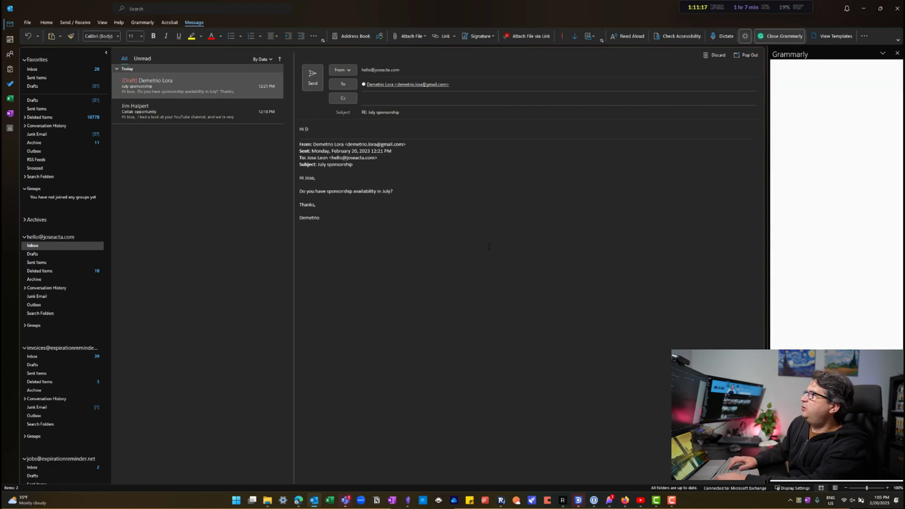
text(Demetrio,)
key(Return)
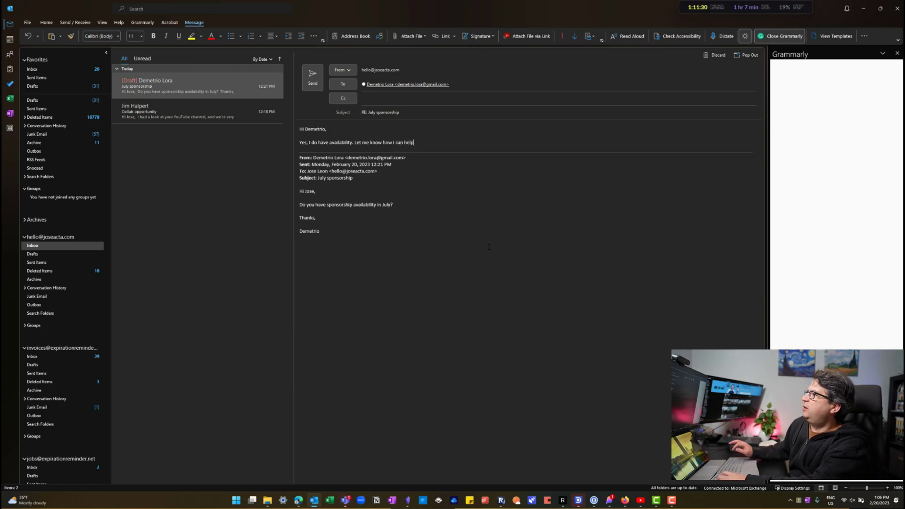
- Complete the reply with "Yes, I do have availability. Let me know how I can help.", sign off with "Thanks," and the first name, and send it
text(.)
key(Return)
text(Thanks,)
key(shift+Return)
text(Jose)
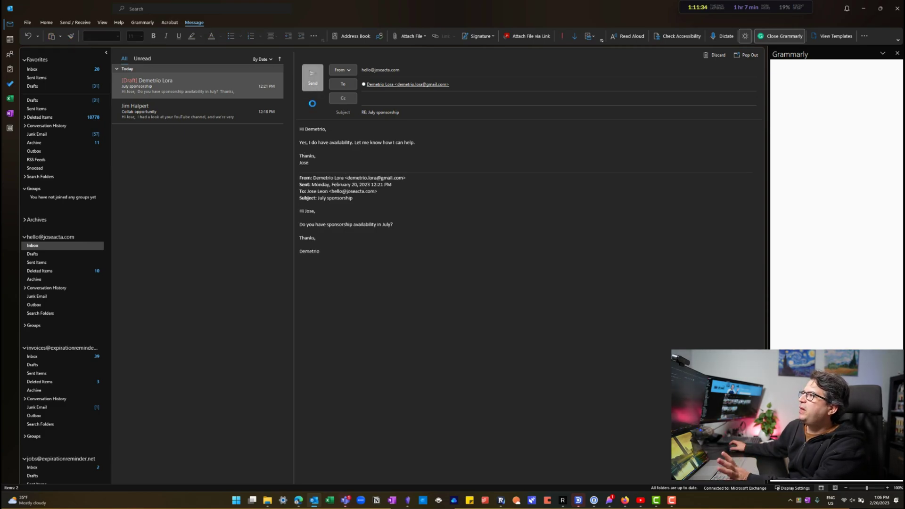
click(312, 77)
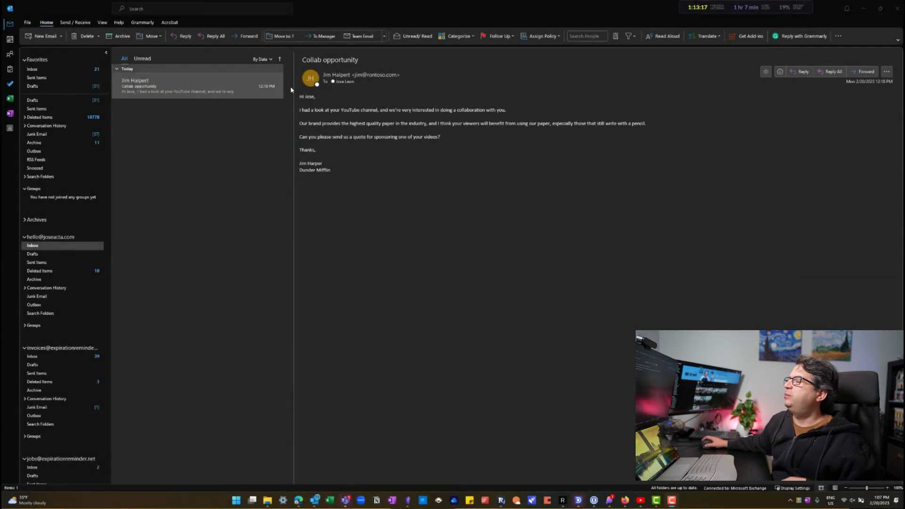
- Flag the "Collab opportunity" email for follow-up today
right_click(217, 90)
mouse_move(243, 163)
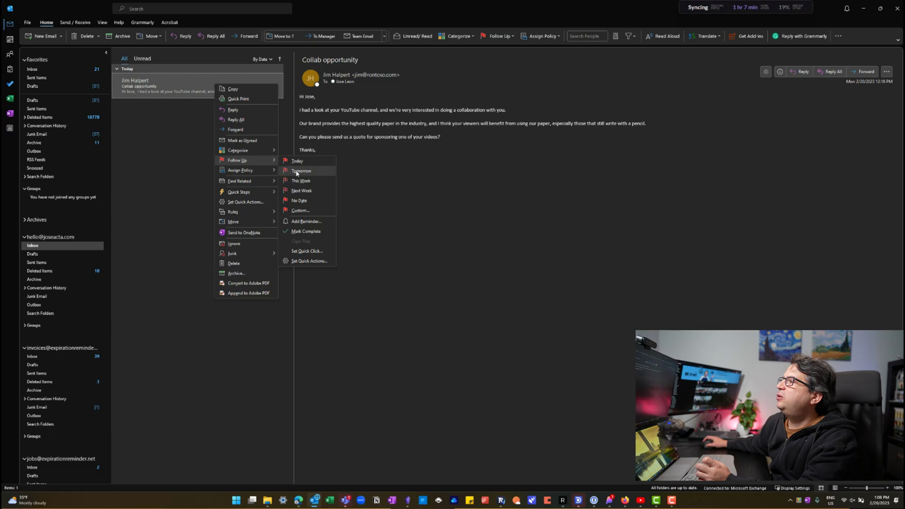
click(297, 161)
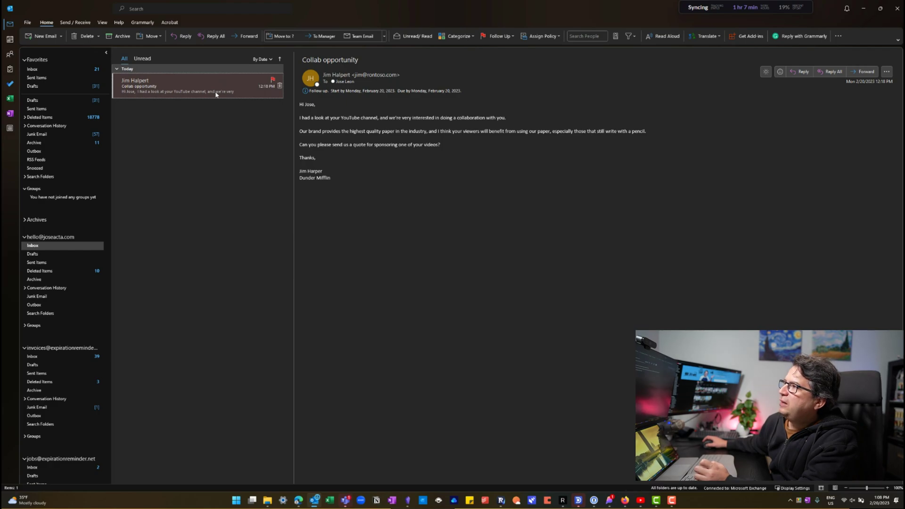
- Examine the "Collab opportunity" task among the flagged emails, including its details and the email text attached to it
click(10, 83)
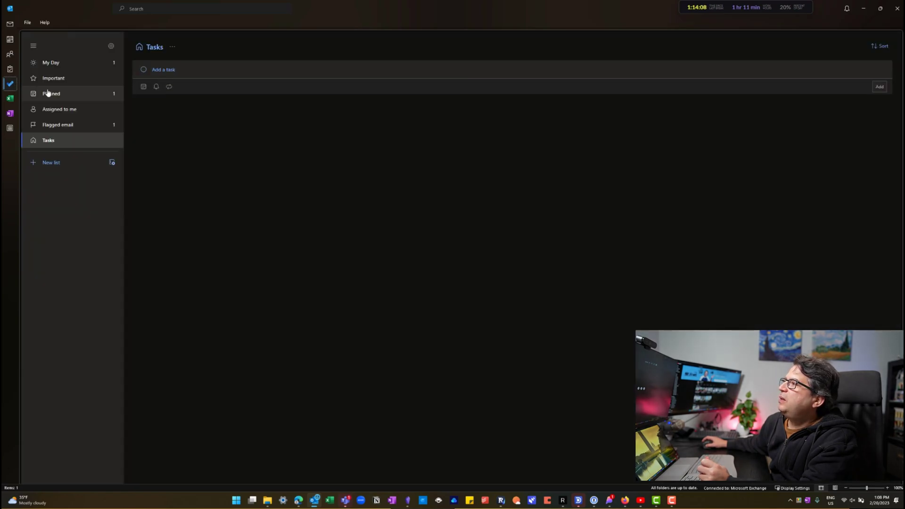
click(69, 128)
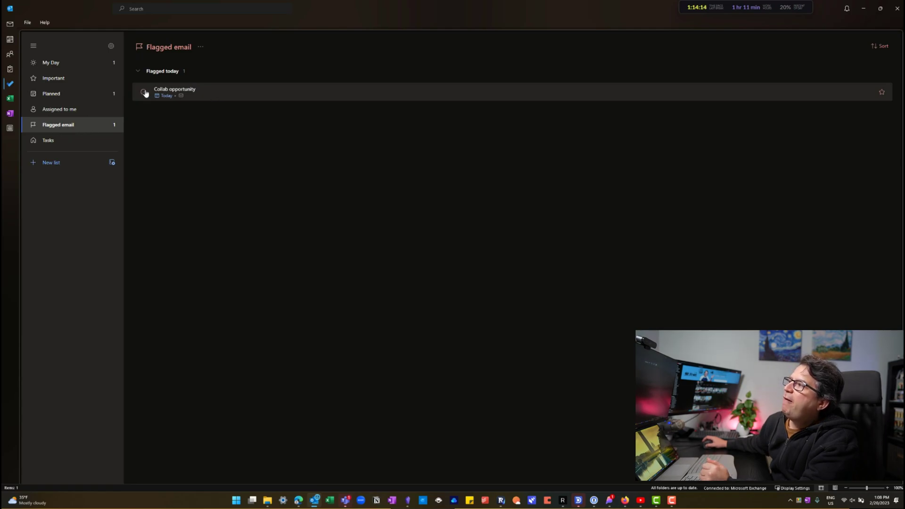
click(228, 93)
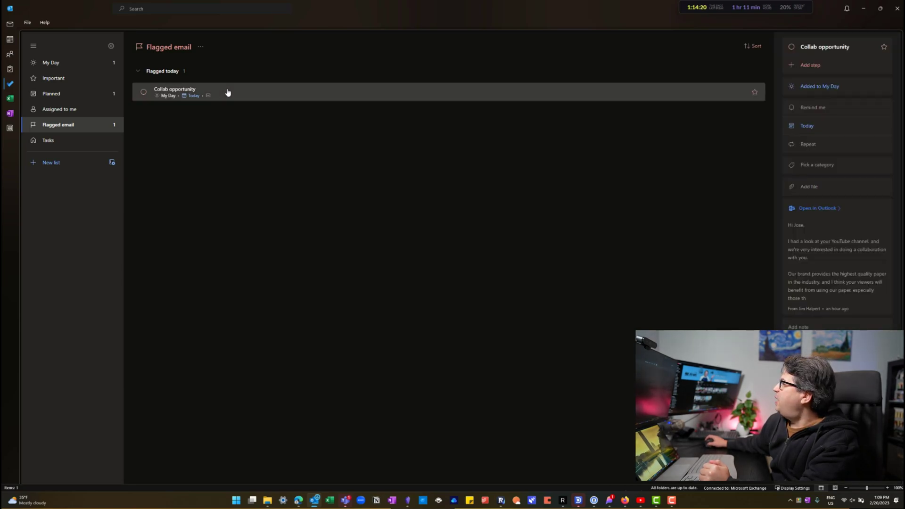
drag(793, 225, 829, 290)
click(809, 225)
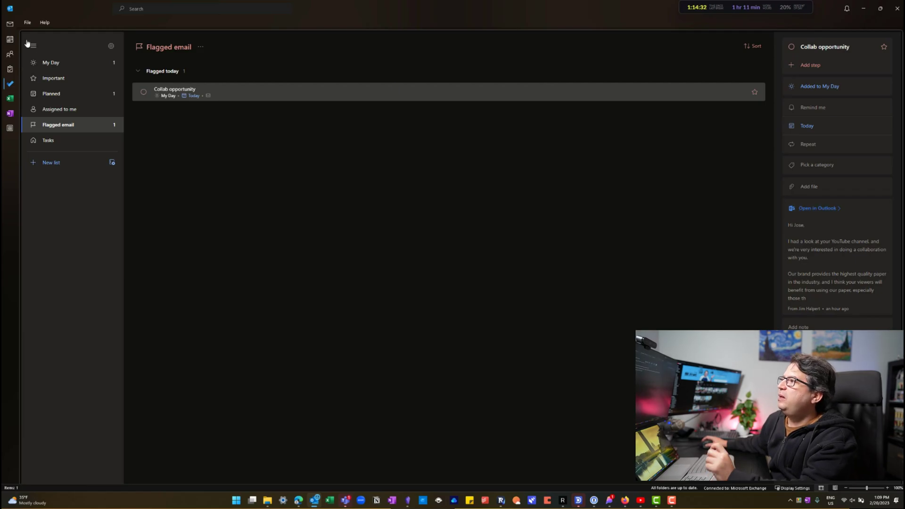
- Delete the "Collab opportunity" email from the inbox and check the message from its flagged task, closing its window when done
click(10, 23)
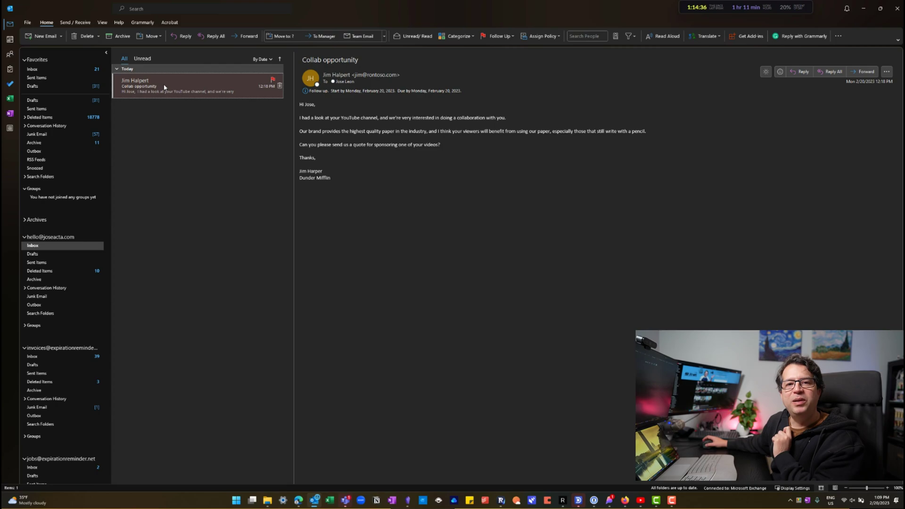
key(Delete)
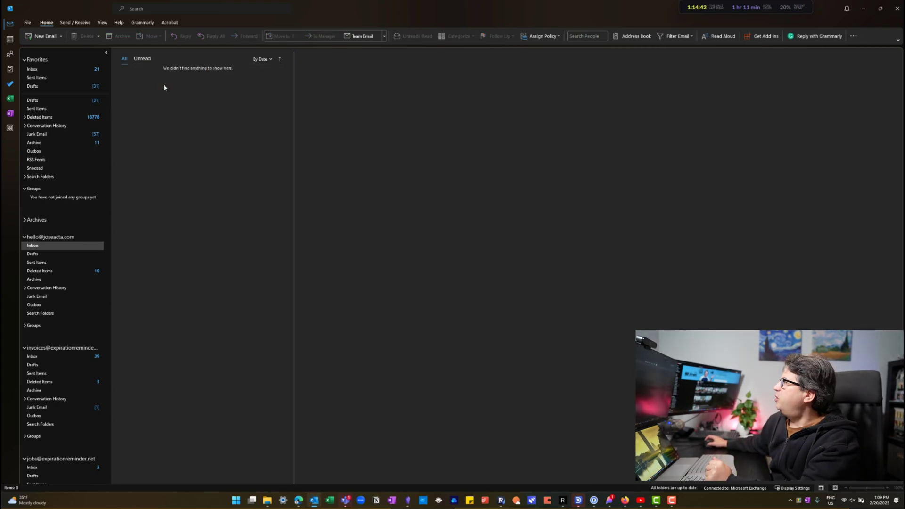
click(8, 85)
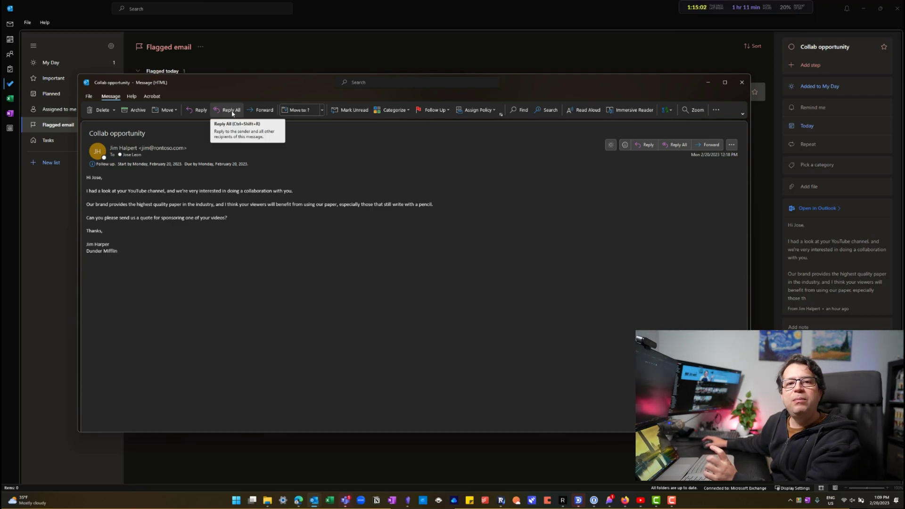
click(742, 82)
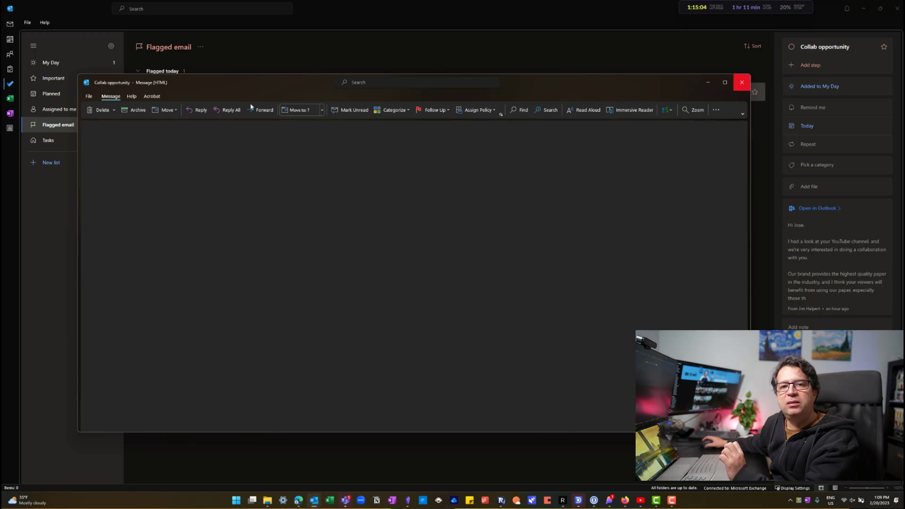
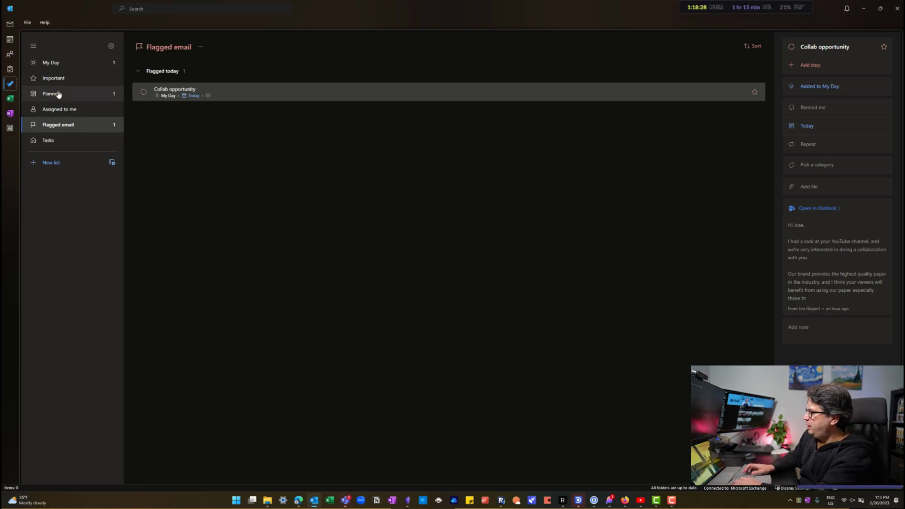
- Add a planned task, due today, to follow up with the named colleague "about creating that quote"
click(52, 94)
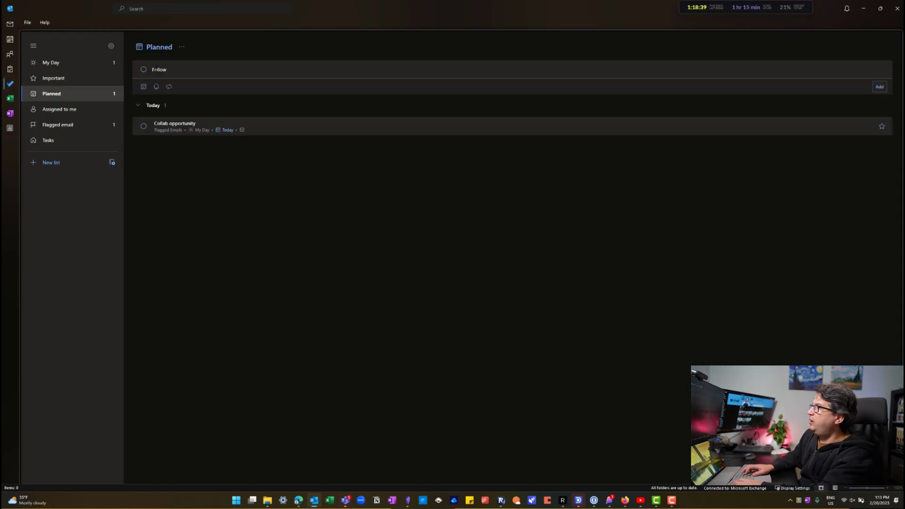
text(with Jane about creating that q)
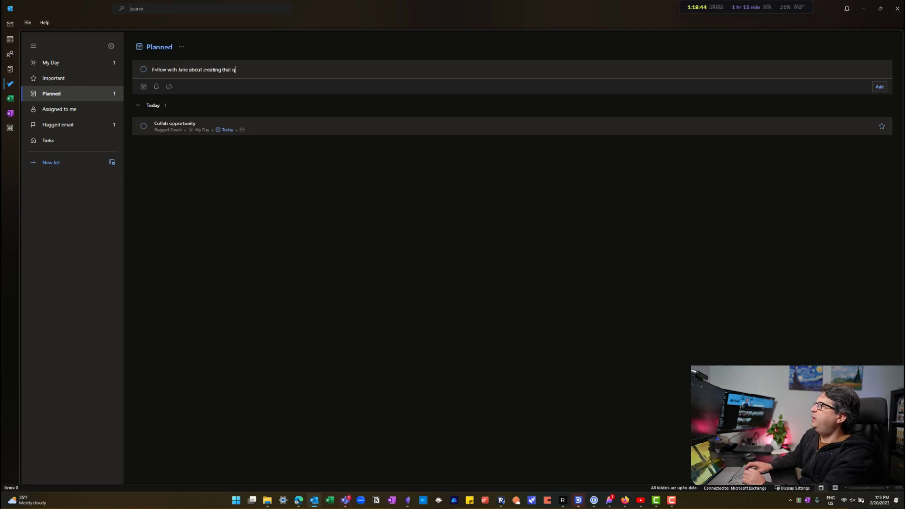
text(uote)
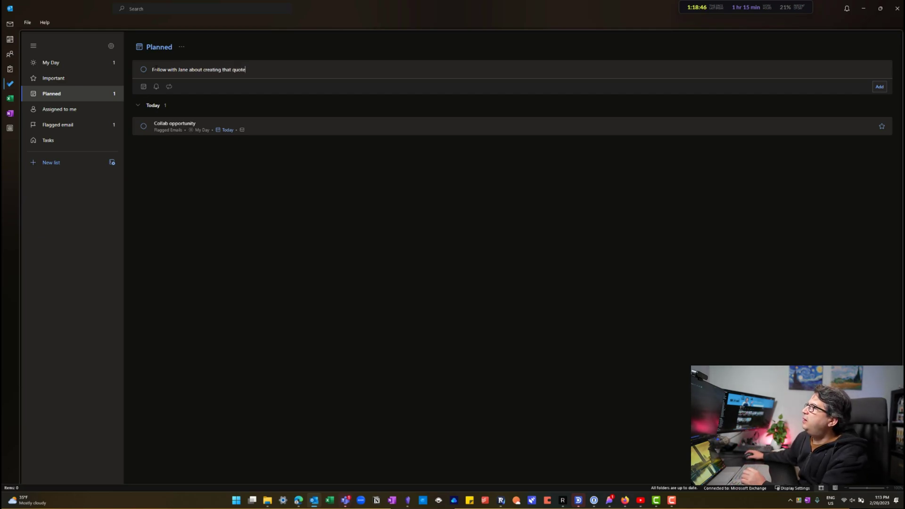
key(Return)
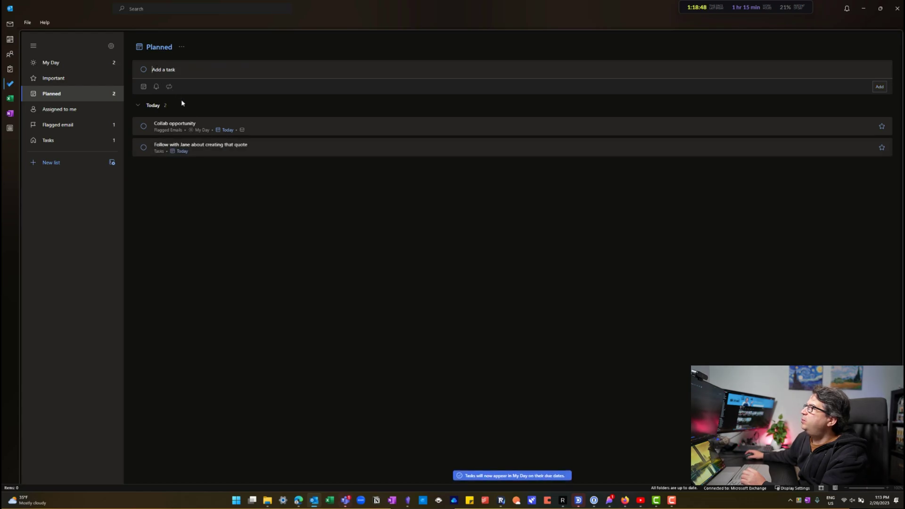
- Set a reminder for next week, Monday at 9 AM, on the new quote task and change its due date
click(185, 152)
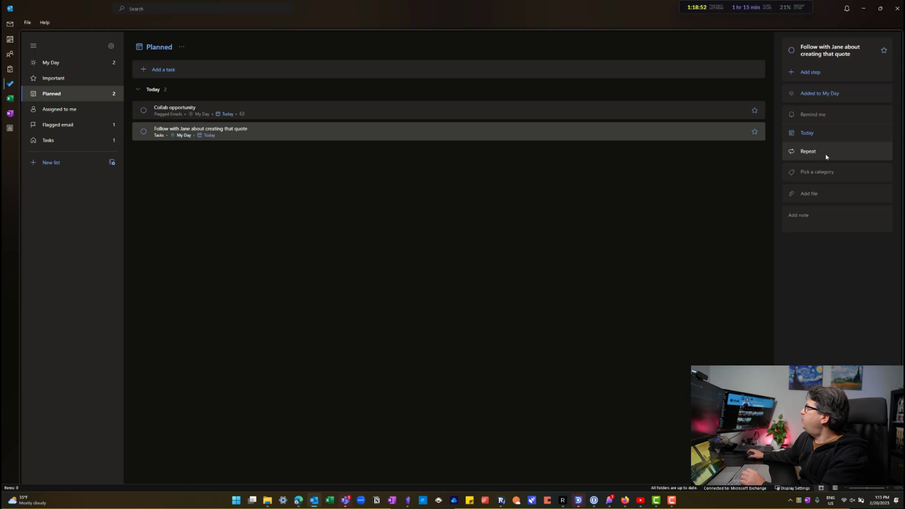
click(811, 115)
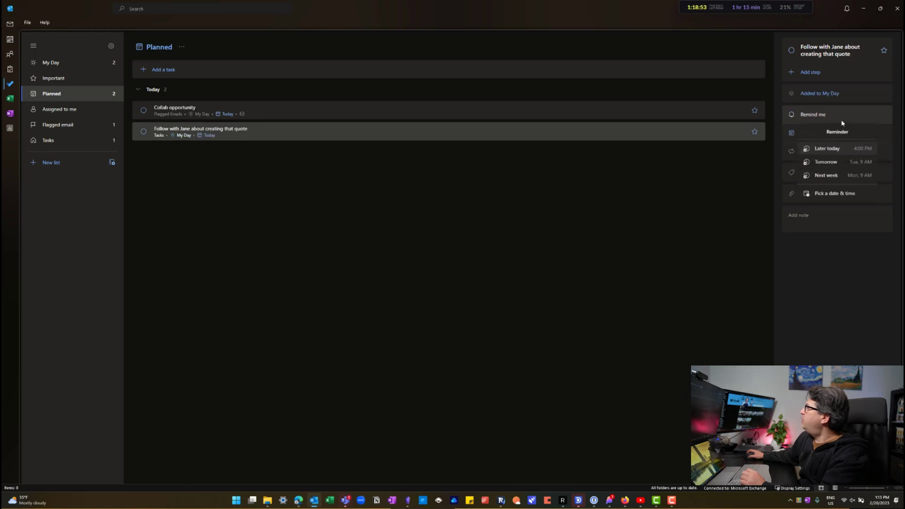
click(836, 174)
click(806, 134)
click(830, 193)
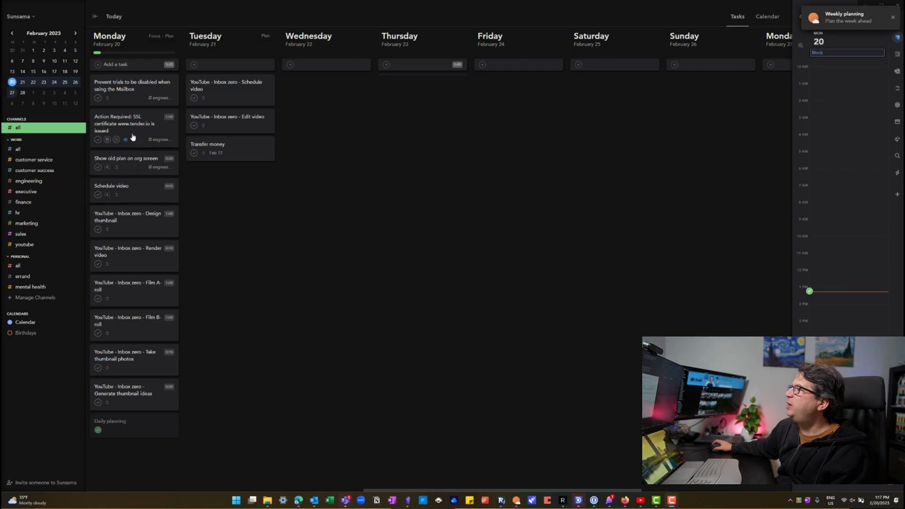
click(158, 137)
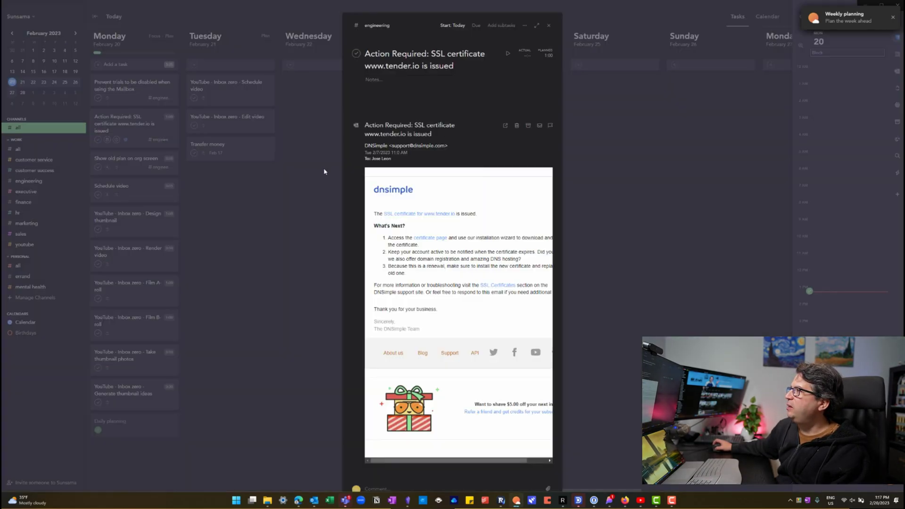
scroll(418, 225, down, 1)
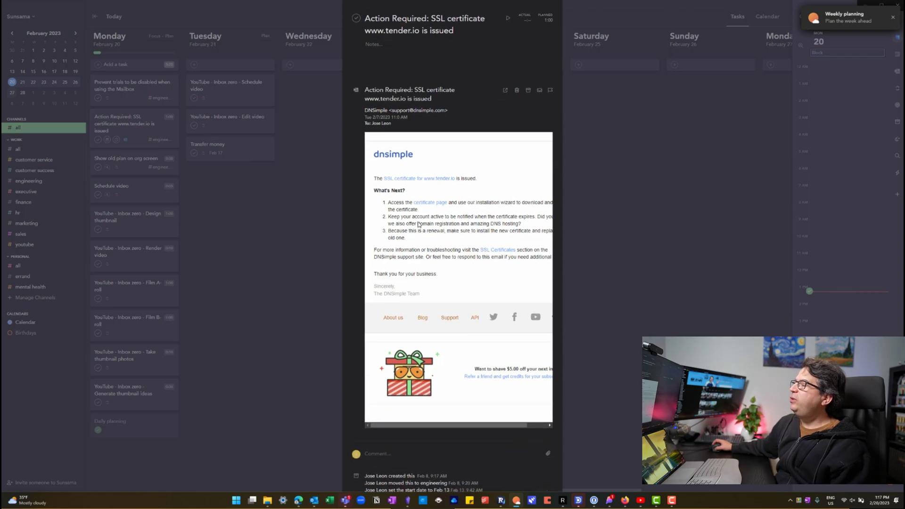
scroll(418, 224, up, 1)
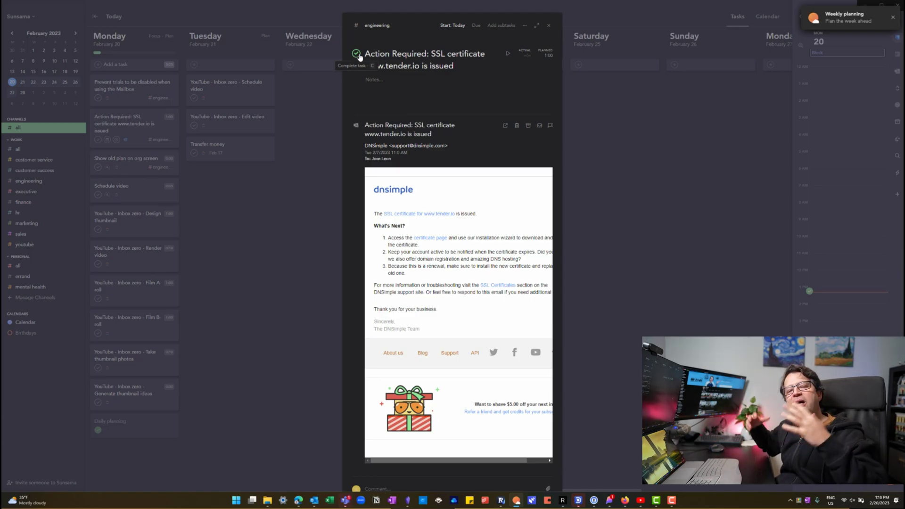
click(548, 25)
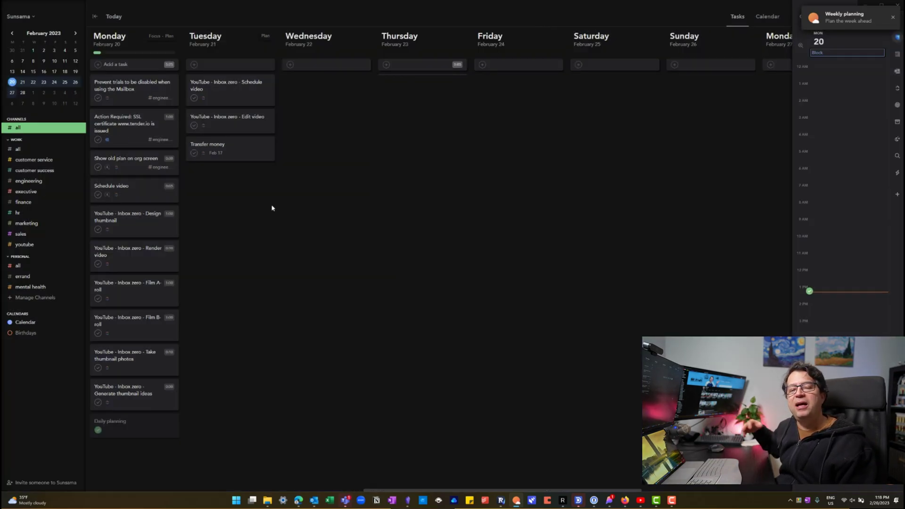